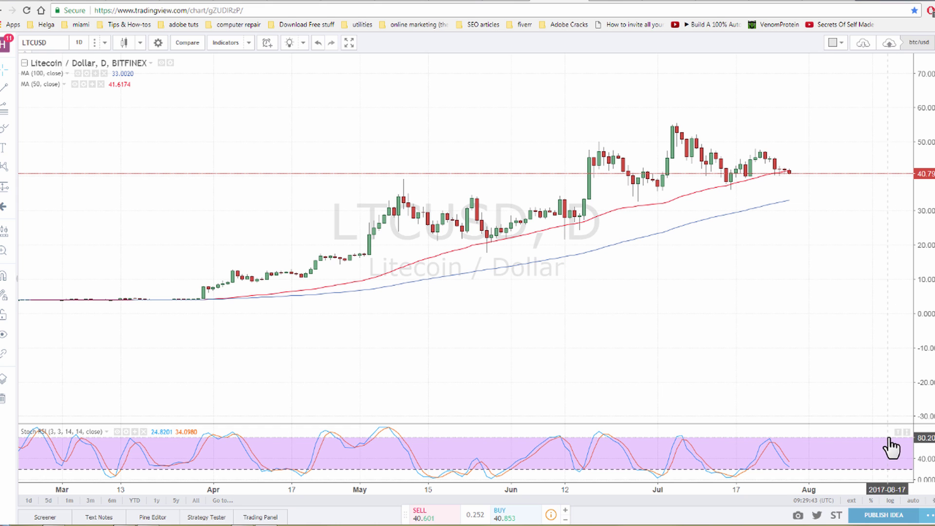
left_click_drag(651, 309, 694, 305)
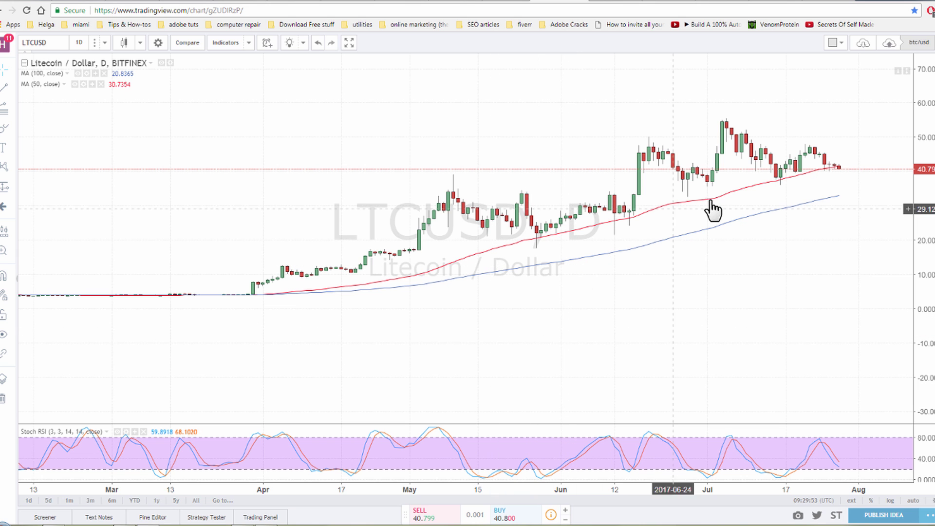
left_click_drag(703, 289, 649, 308)
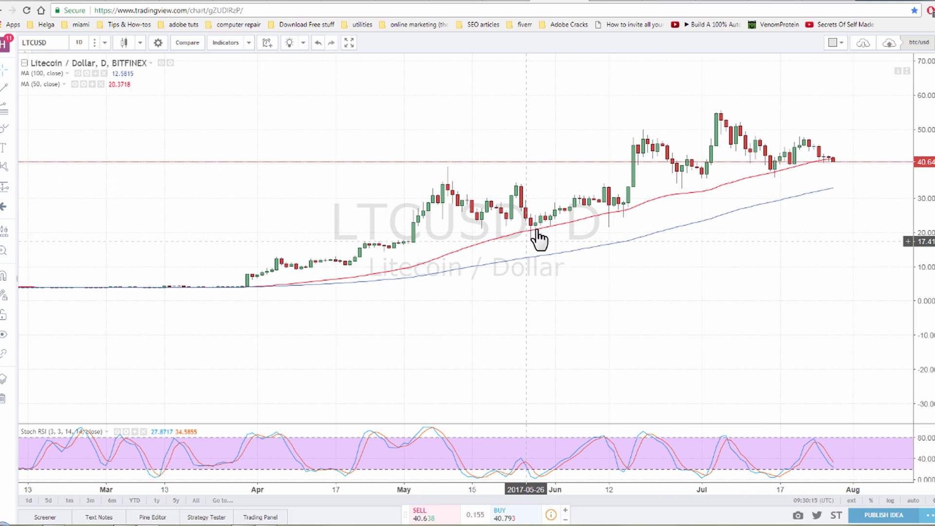
left_click_drag(597, 313, 601, 333)
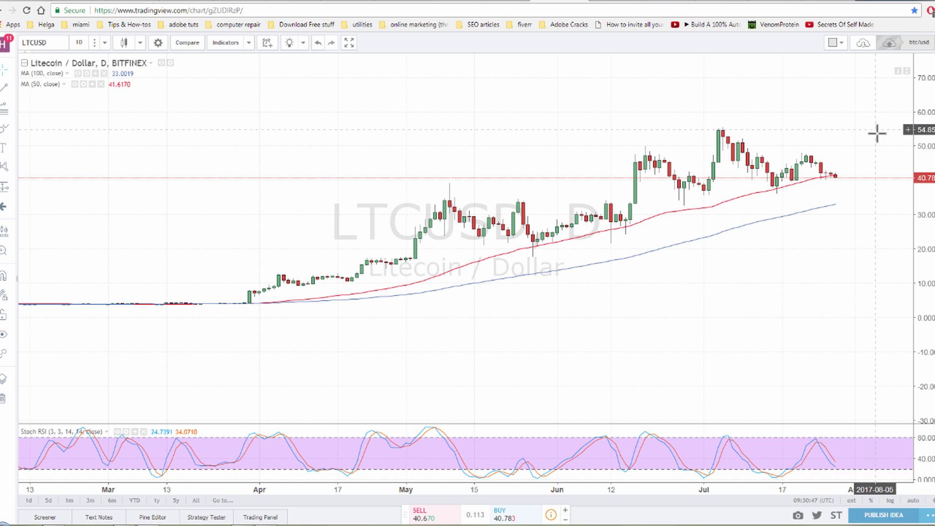
left_click_drag(876, 134, 853, 156)
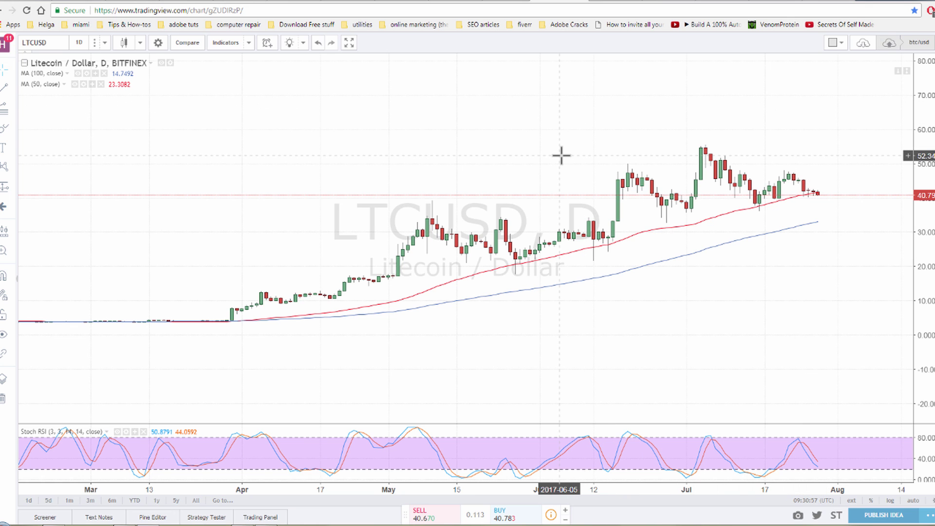
- Draw a Fib Retracement over the June rally, from about 28.15 on 2017-06-15 up to about 47.29 in late June
left_click_drag(560, 156, 855, 358)
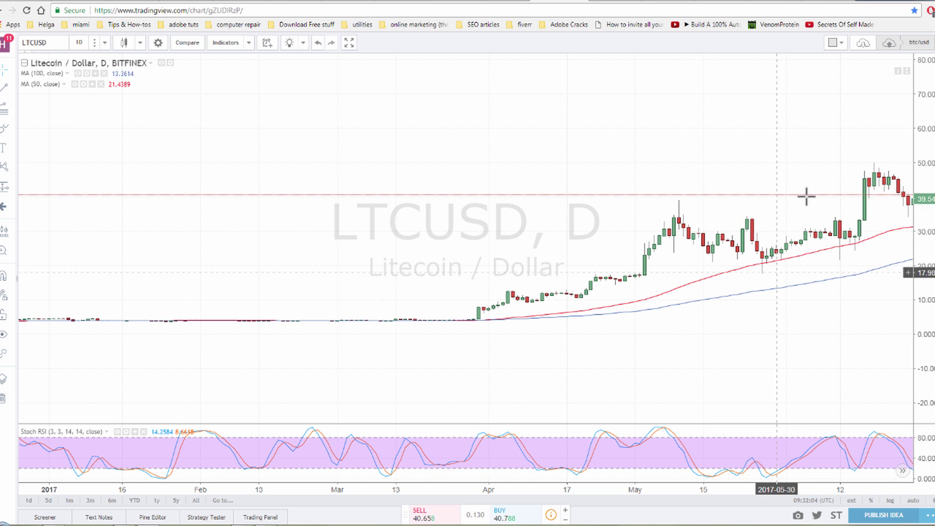
left_click(13, 108)
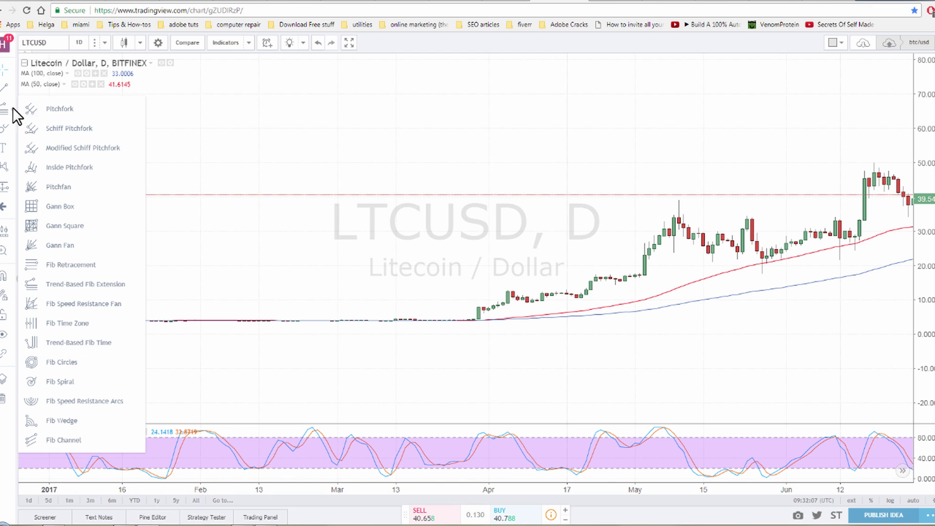
left_click(70, 264)
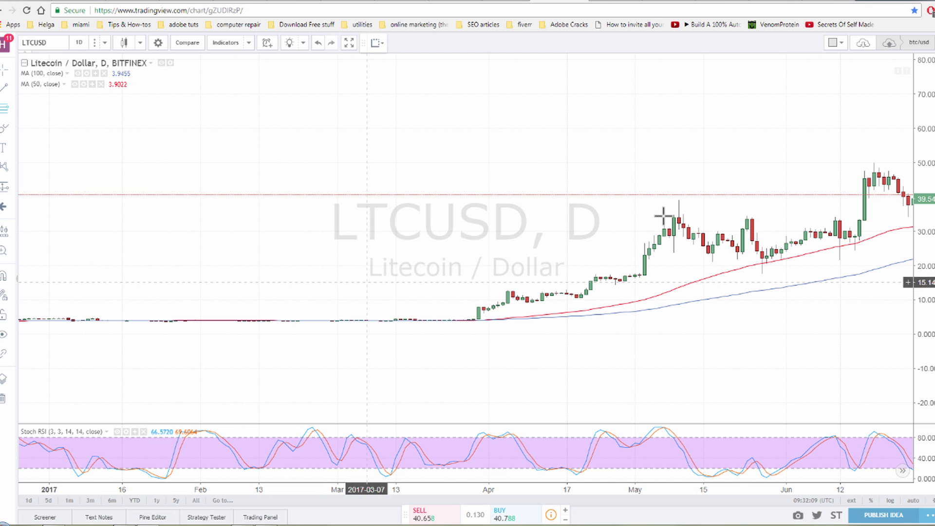
left_click(852, 237)
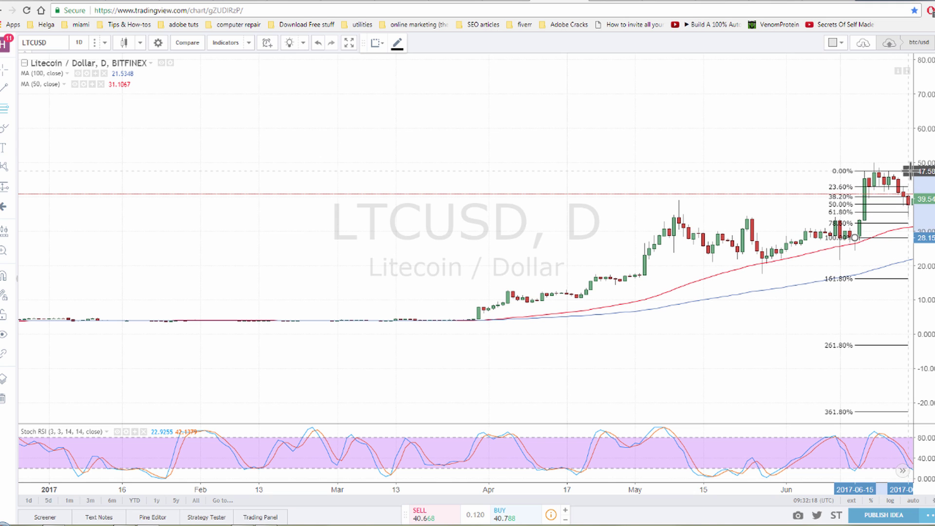
left_click(909, 172)
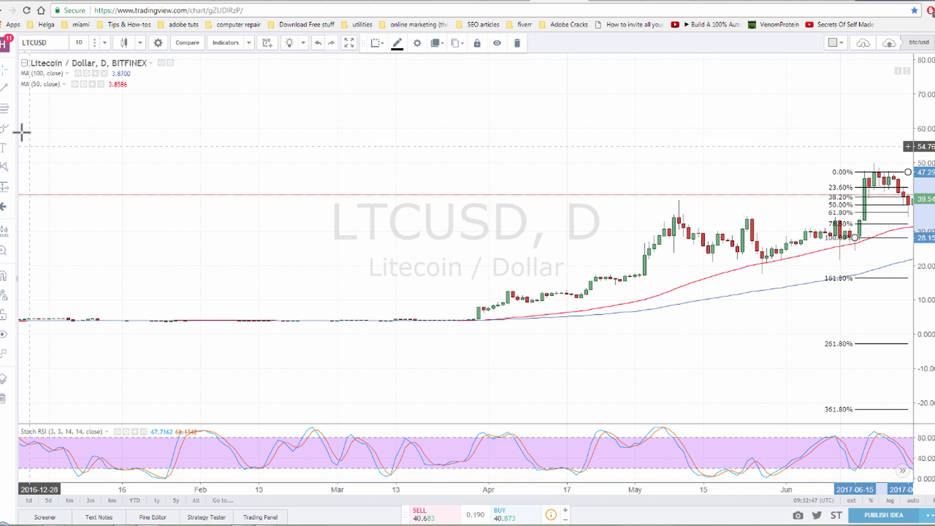
- Draw a short horizontal trend line along the retracement's 61.8% level at about 35.32, ending in late June
left_click(5, 88)
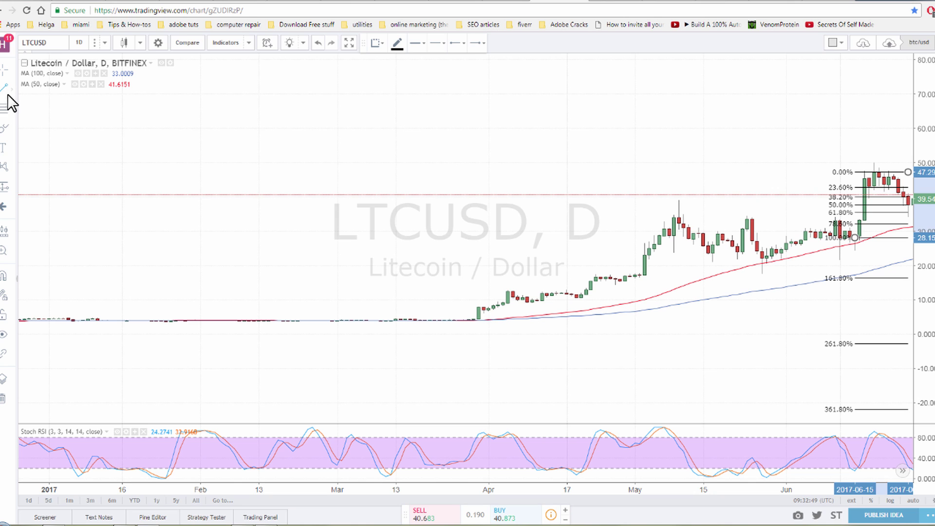
left_click(877, 212)
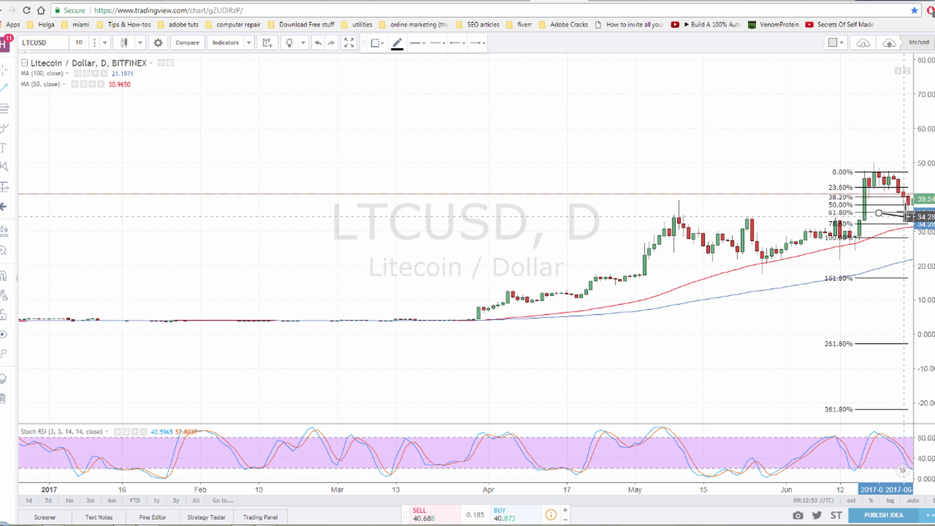
left_click(907, 213)
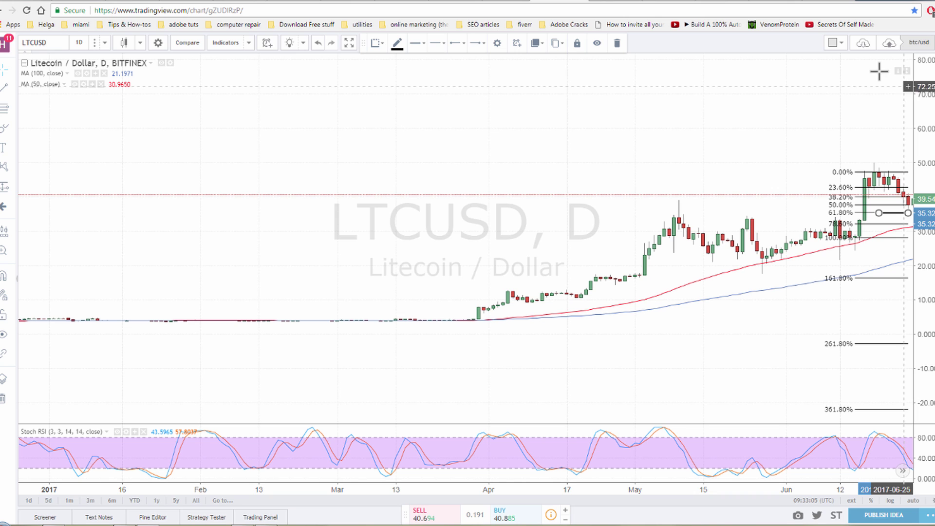
- Draw a Trend-Based Fib Extension anchored at about 28.00 on 2017-05-30, about 47.14 in early June and about 35.32 on 2017-06-09
left_click(15, 117)
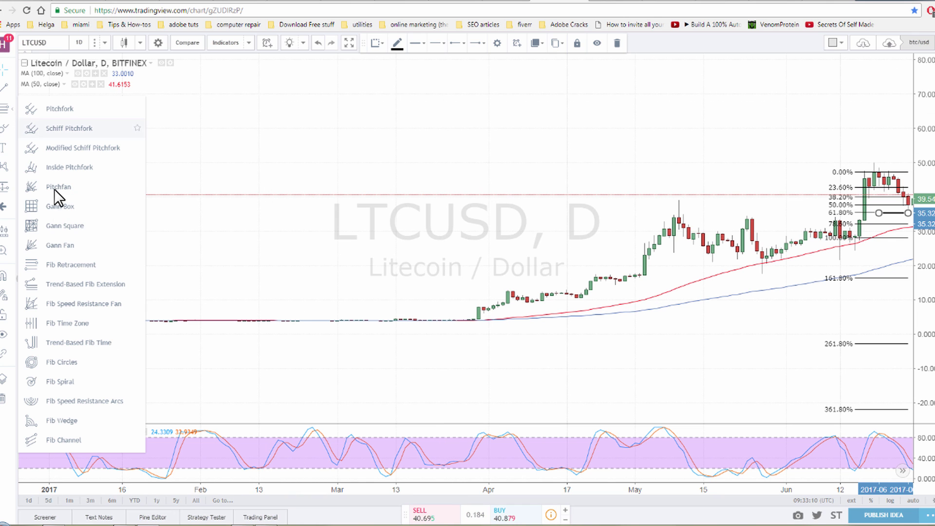
left_click(80, 283)
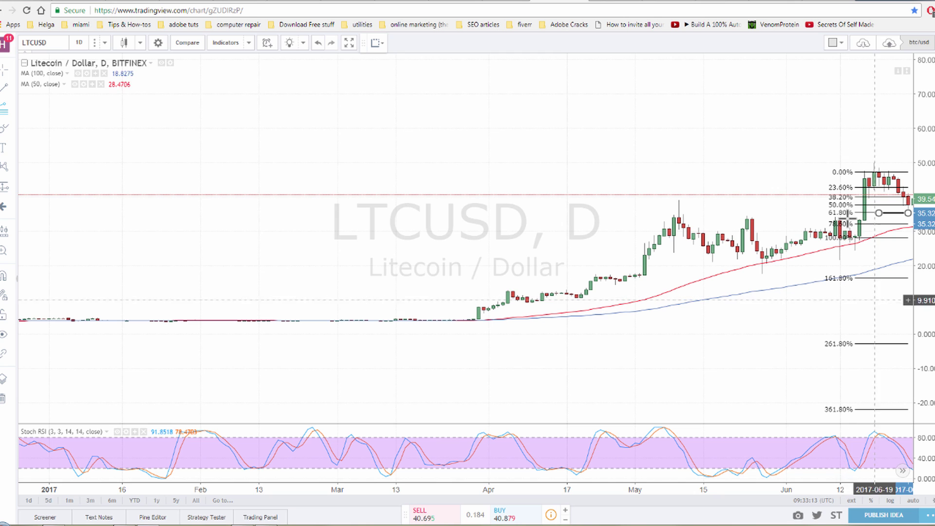
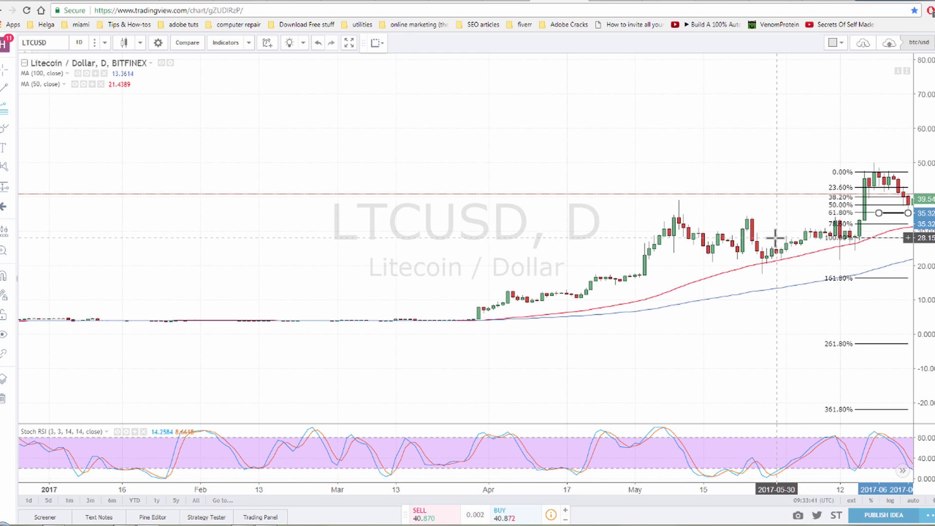
left_click(775, 238)
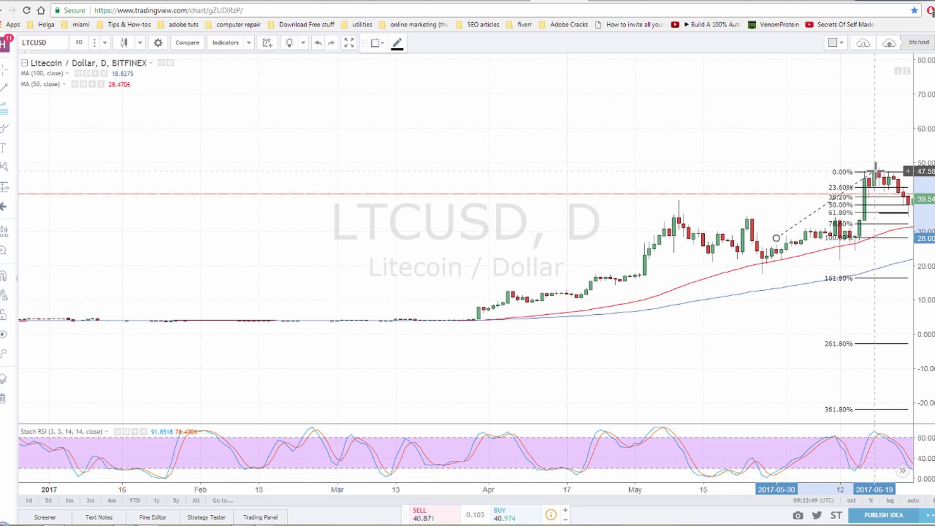
left_click(797, 171)
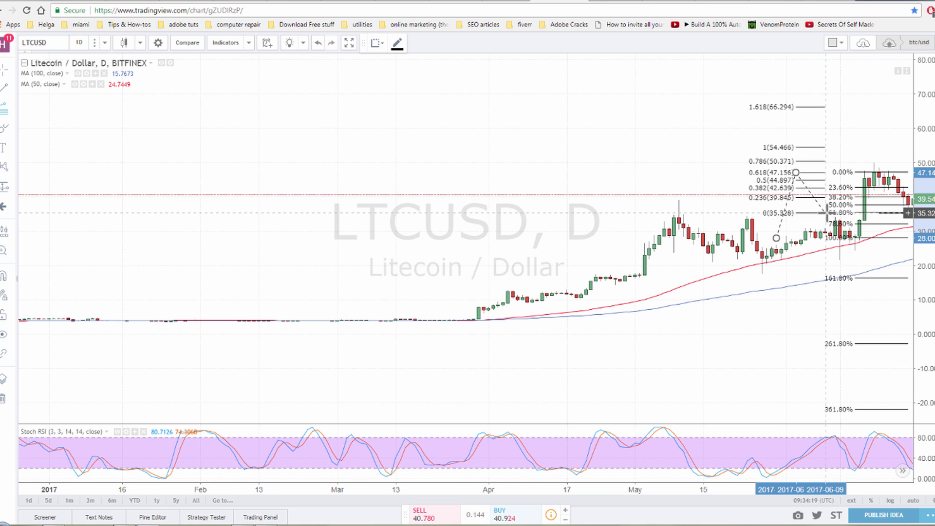
left_click(826, 213)
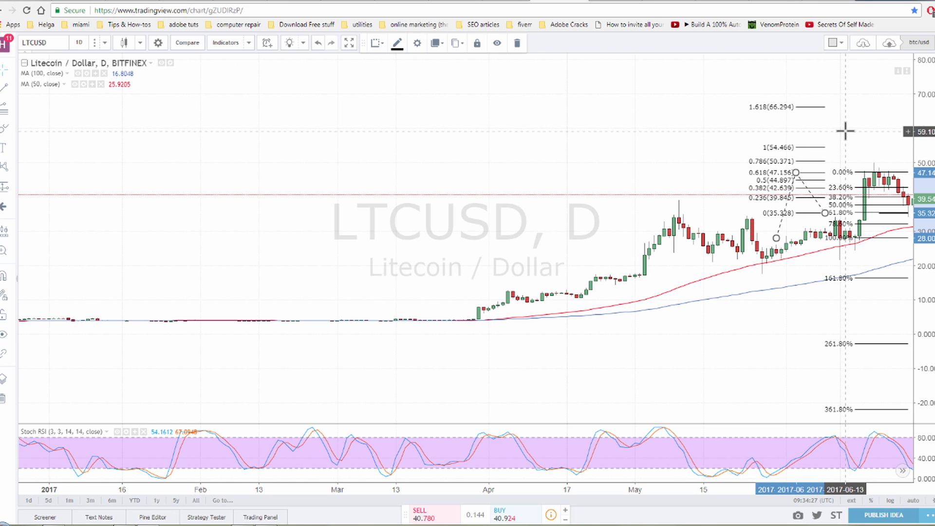
- Extend the trend line on the 61.8% level horizontally to about July 7
left_click(895, 213)
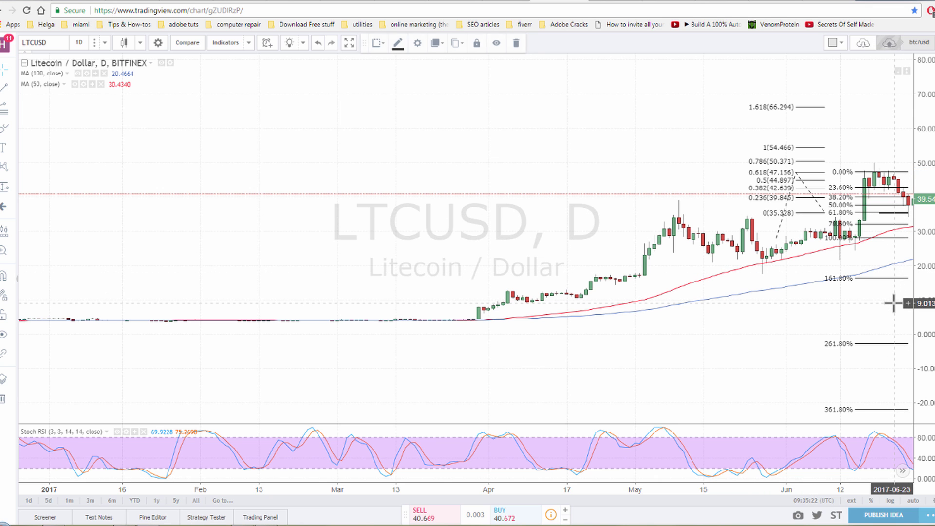
left_click_drag(893, 304, 711, 308)
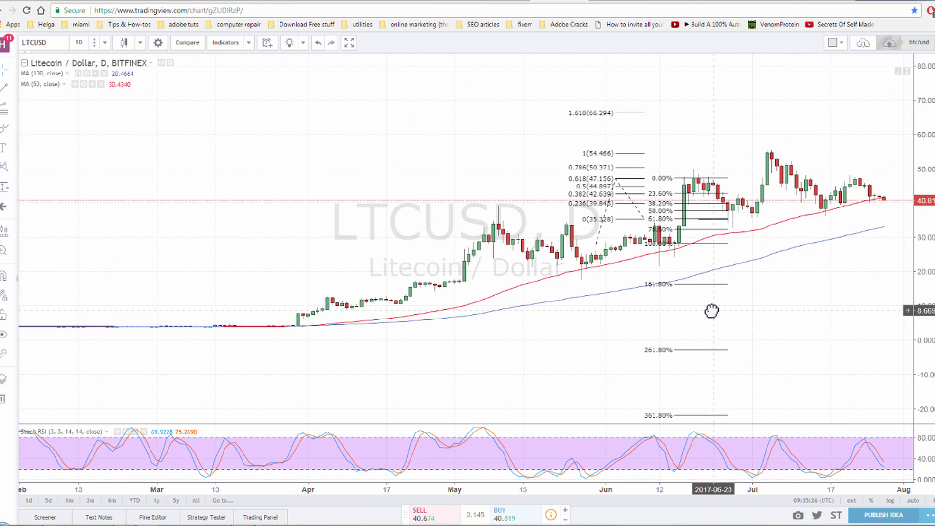
left_click_drag(724, 226, 782, 219)
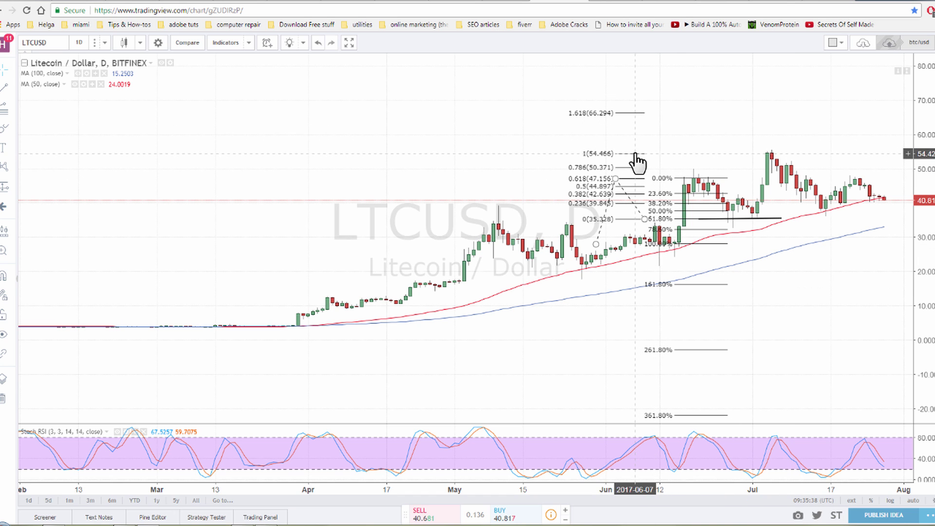
- Move the Fib extension's second anchor to about 47.31 on 2017-07-12, and remove all drawings from the chart
left_click_drag(828, 323, 811, 325)
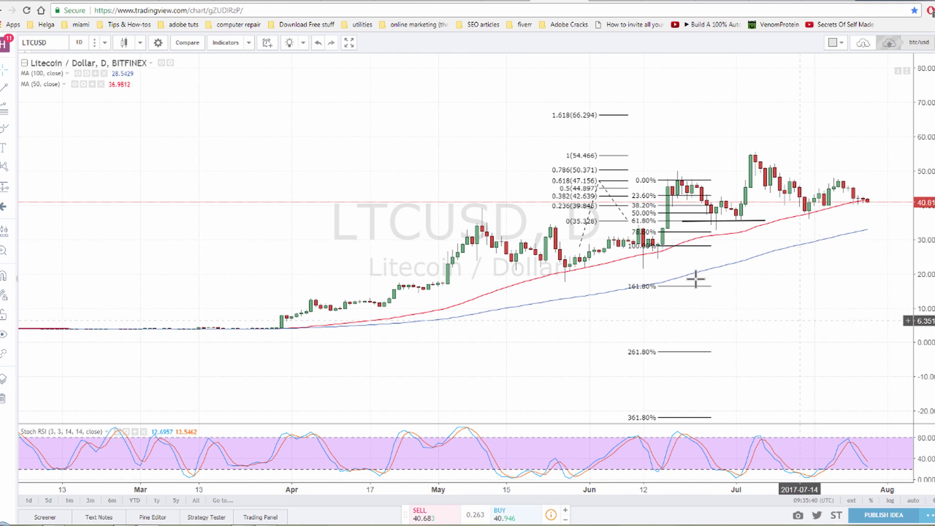
left_click(600, 186)
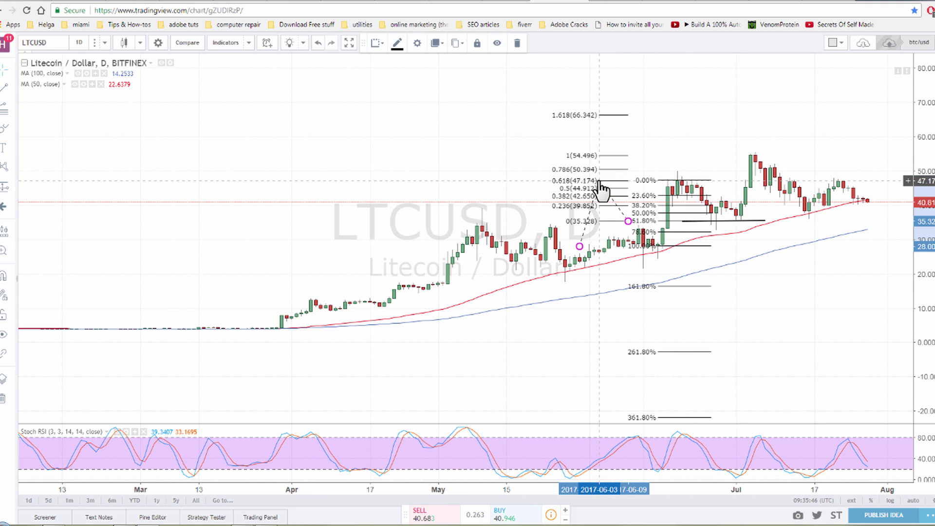
left_click_drag(600, 187, 789, 180)
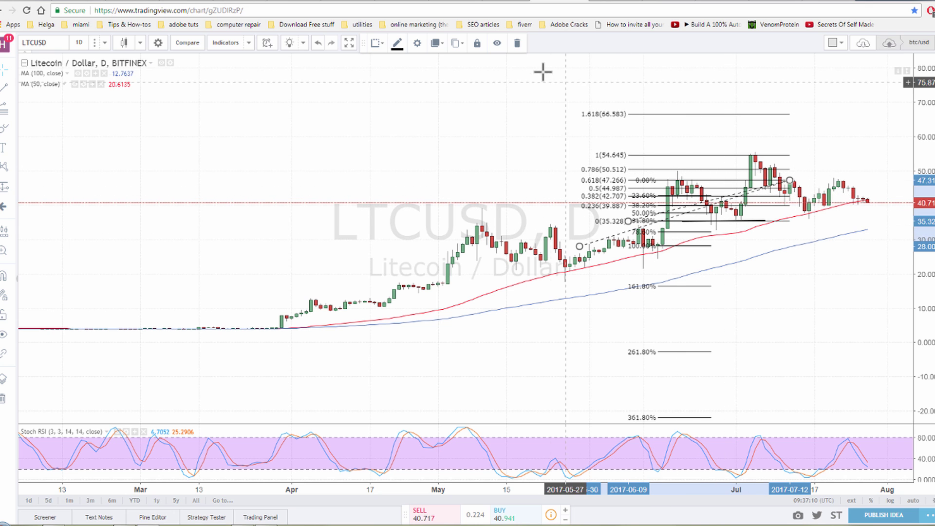
left_click(4, 379)
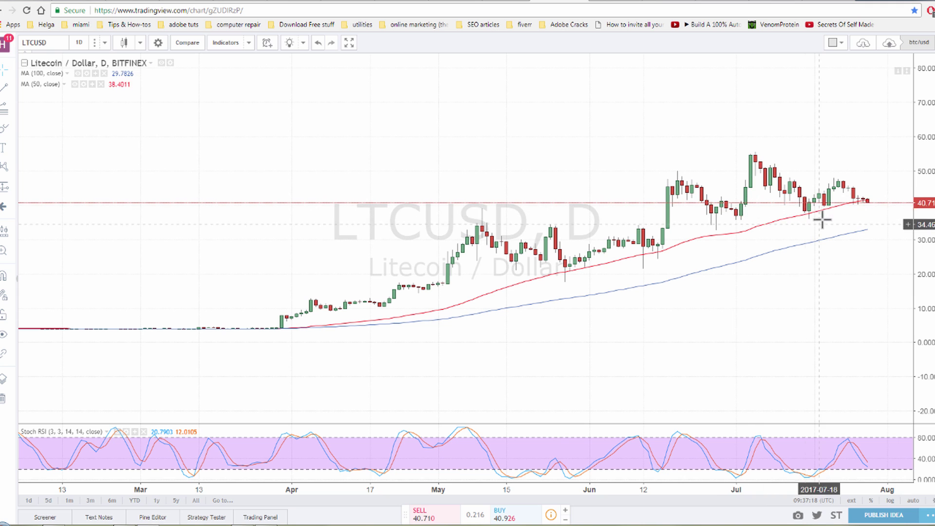
- Draw a falling trend line from the peak at about 54.87 on 2017-07-05 to about 40.96 on 2017-08-07
left_click_drag(820, 294, 778, 248)
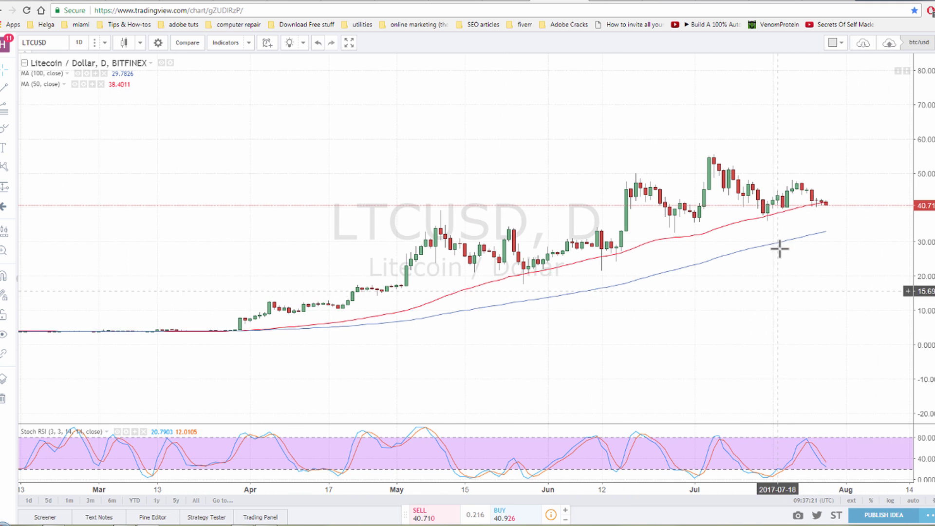
left_click(3, 92)
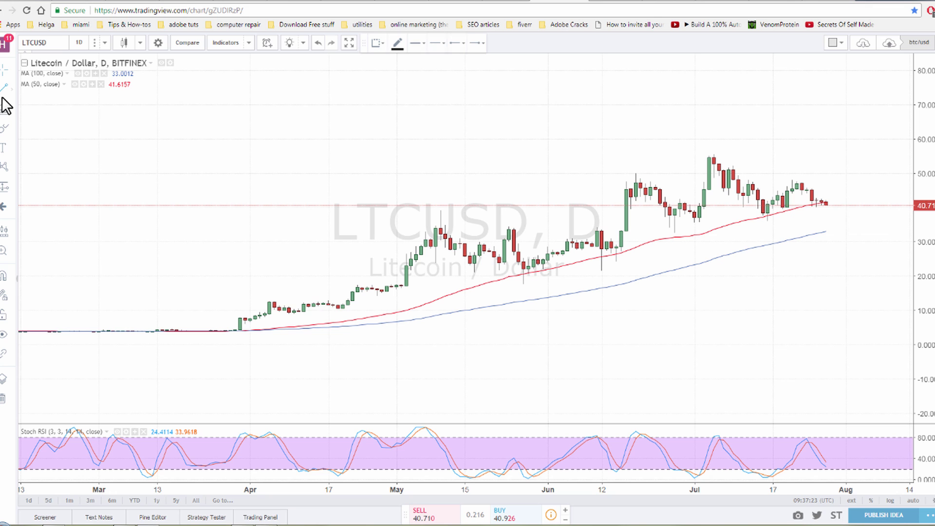
left_click(713, 156)
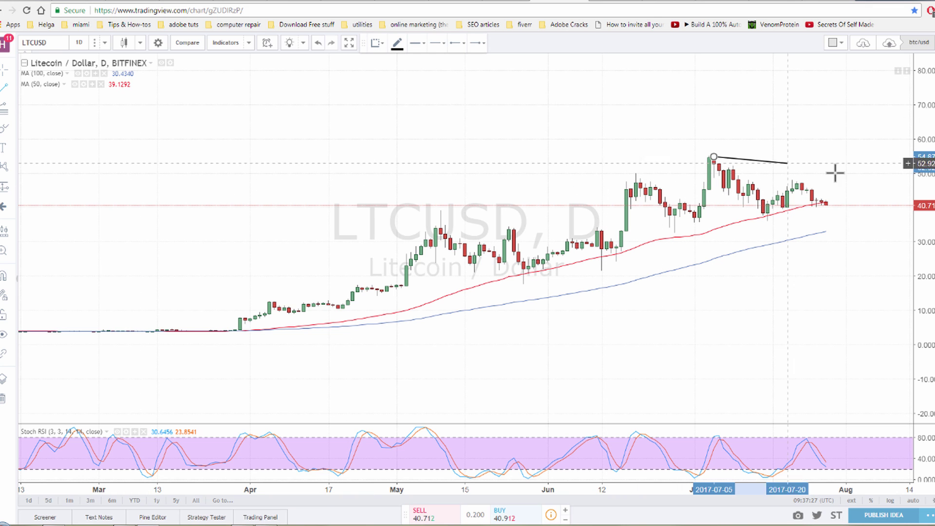
left_click(873, 204)
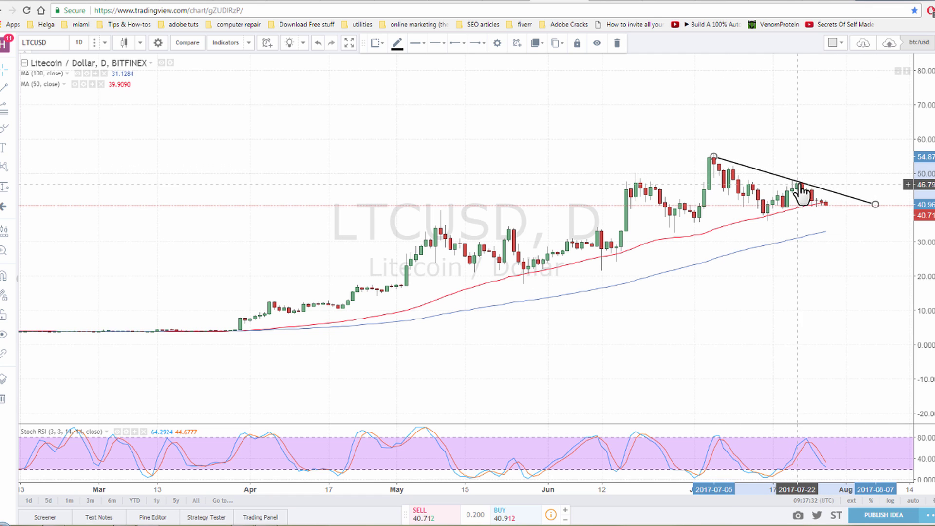
- Draw a nearly flat support trend line from about 37.67 on 2017-06-26 to early August, and fine-tune the falling line's end point
left_click(3, 89)
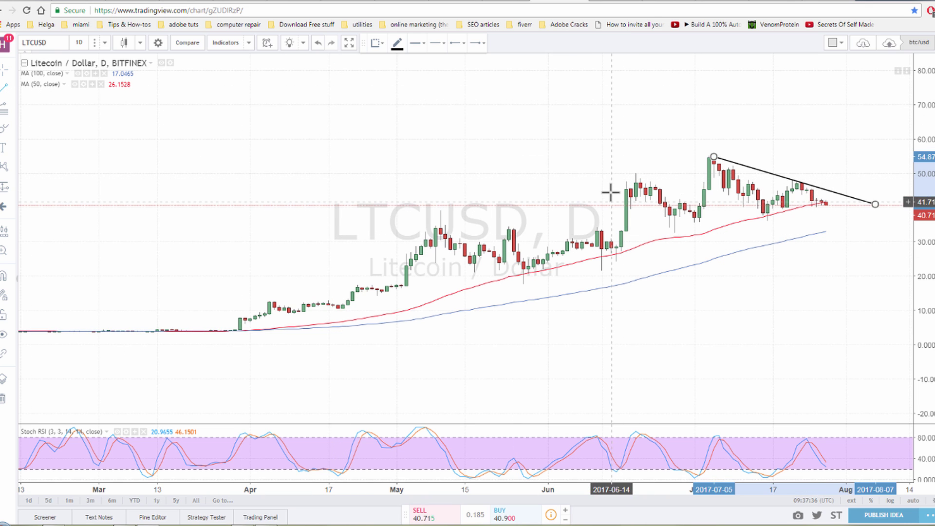
left_click(670, 215)
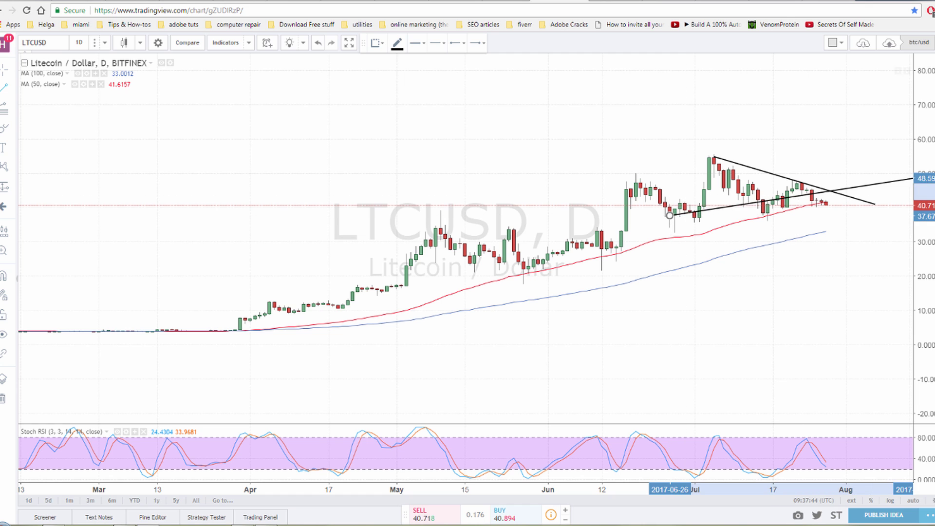
left_click(881, 210)
left_click_drag(834, 267, 750, 266)
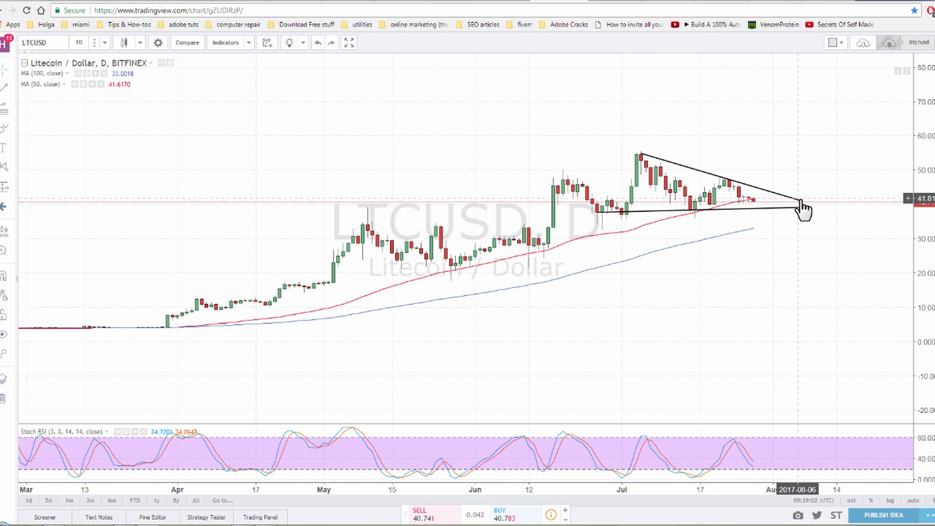
left_click_drag(800, 201, 802, 202)
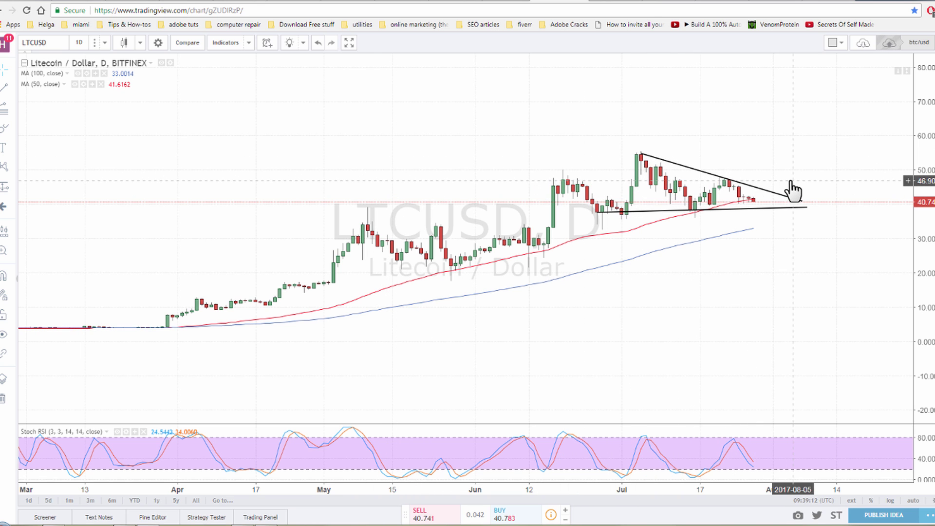
- Outline the May–June consolidation with a horizontal trend line at about 34.04 and a rising one from about 15.60 on 2017-04-28 to 27.91 on 2017-06-23
left_click(6, 90)
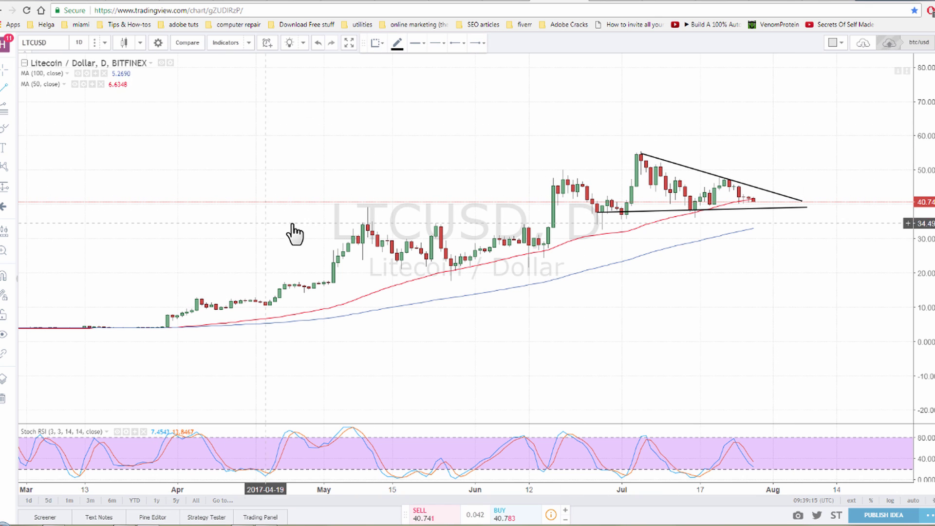
left_click(348, 225)
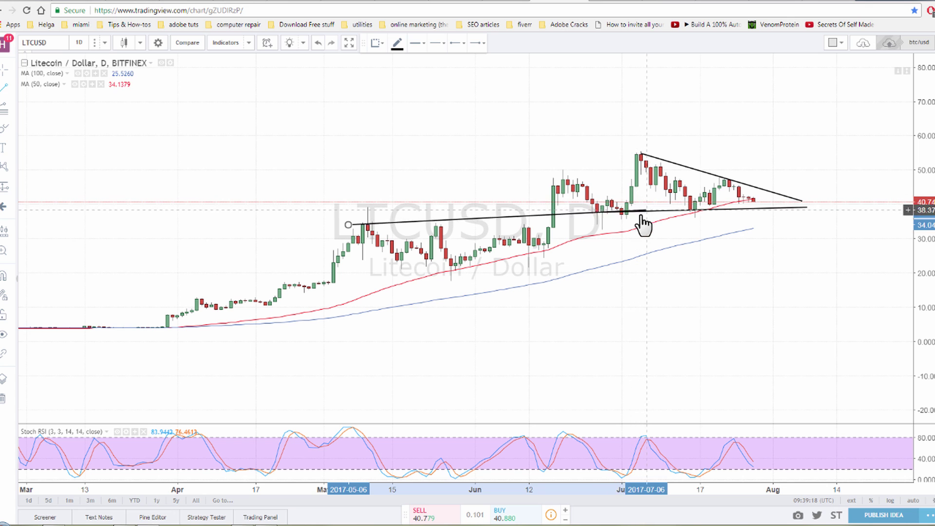
left_click(563, 224)
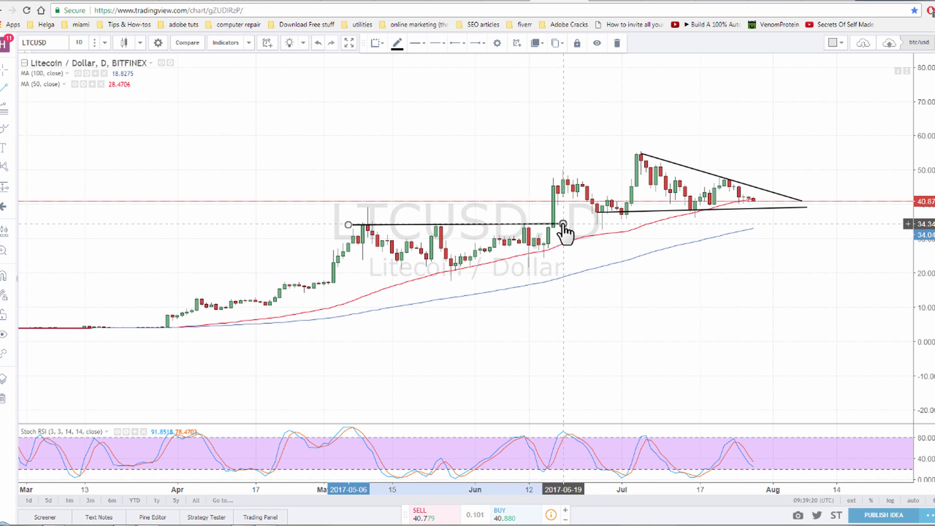
left_click(309, 287)
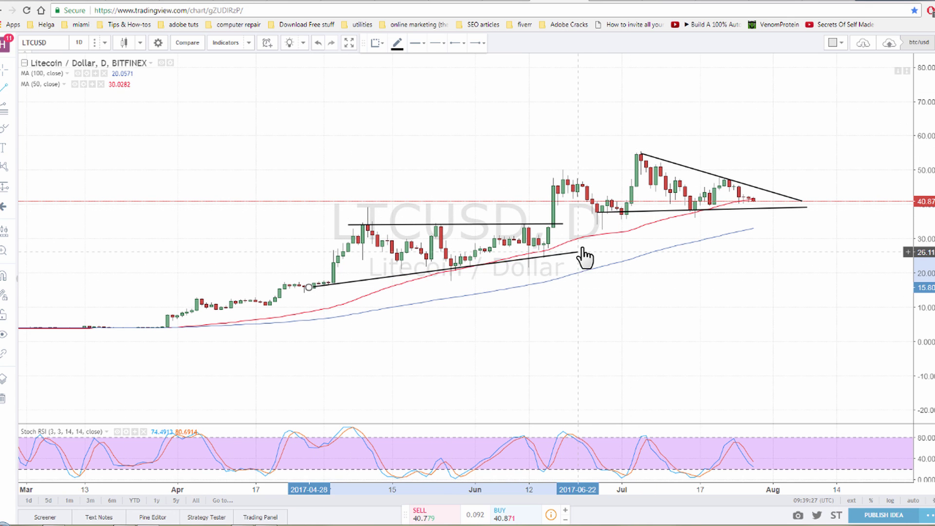
left_click(582, 246)
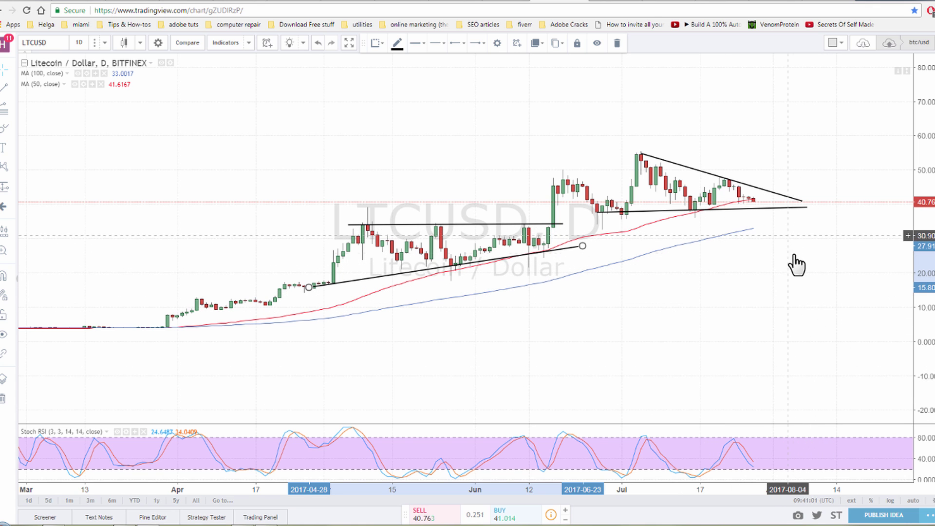
scroll(799, 286, "down", 1)
scroll(797, 275, "right", 3)
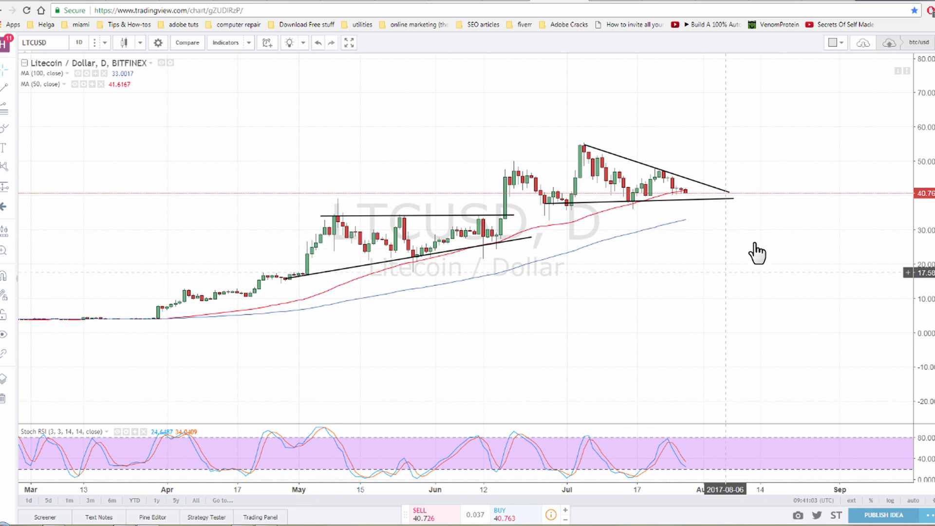
left_click_drag(745, 273, 756, 292)
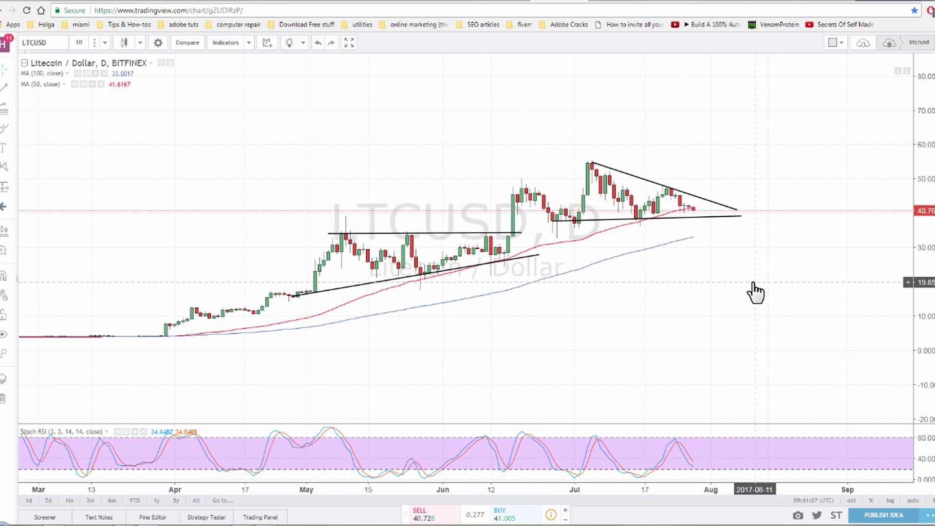